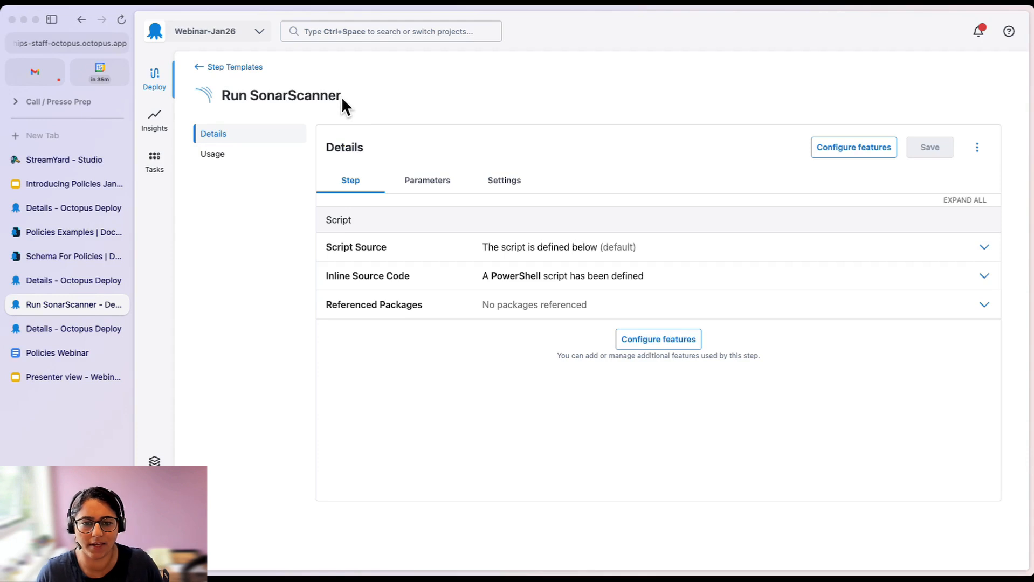
- Open the Run Snyk code step template from the step template list to view its details and ID
drag(287, 96, 438, 99)
click(440, 97)
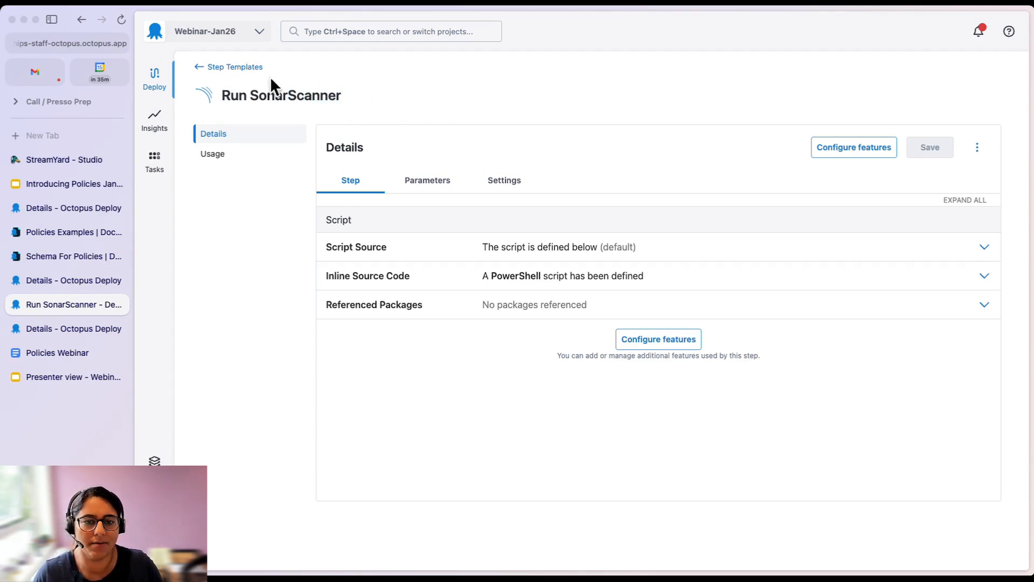
click(198, 68)
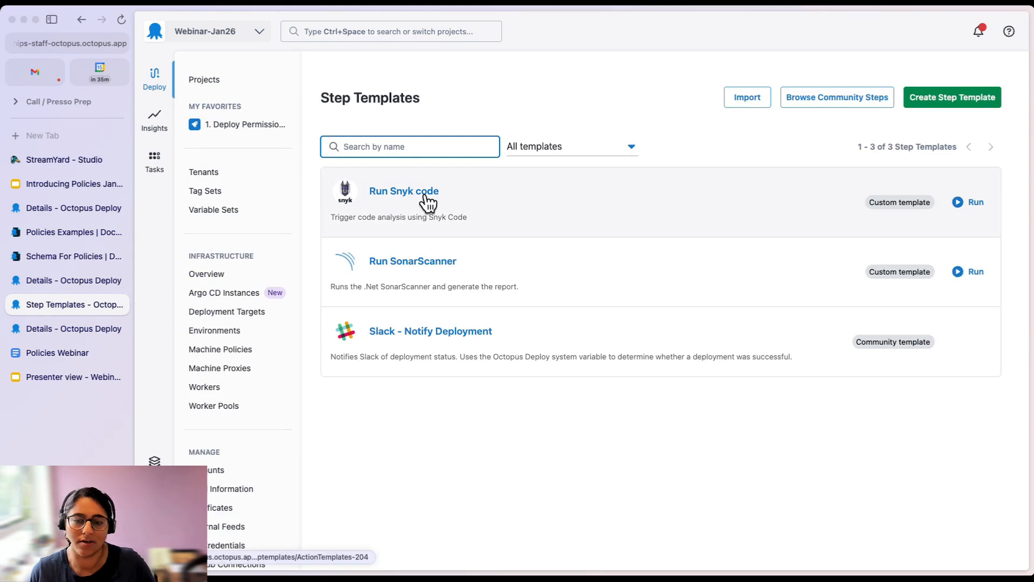
click(426, 196)
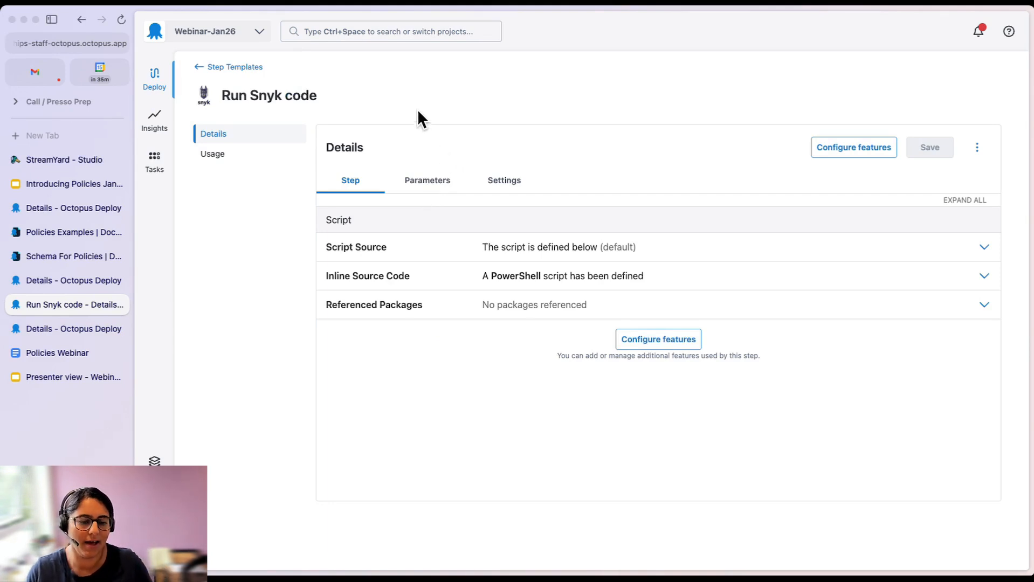
- In the Enforce static code analysis policy's conditions Rego, set the required step template's SlugOrId to "ActionTemplates-204"
click(70, 281)
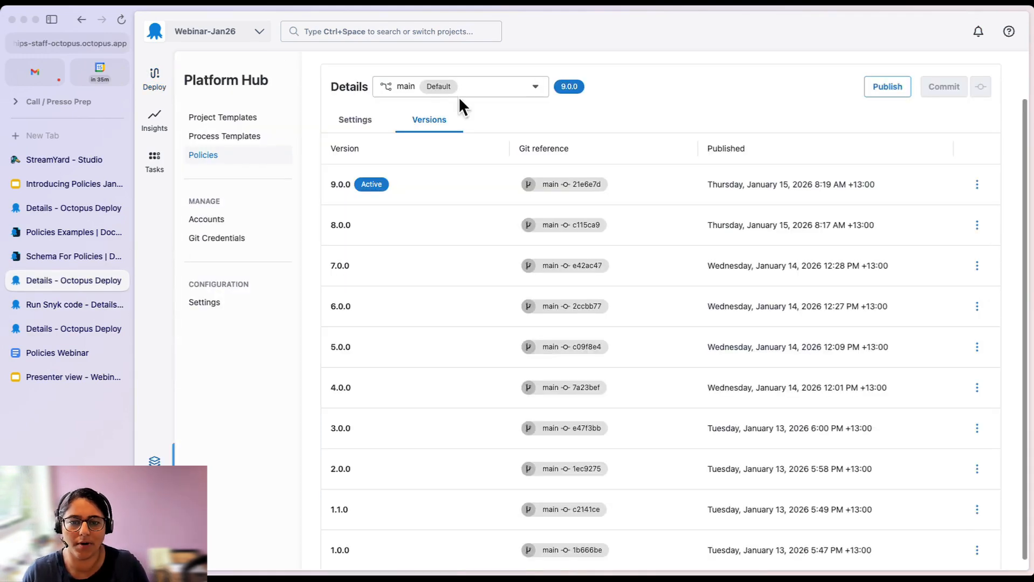
click(360, 126)
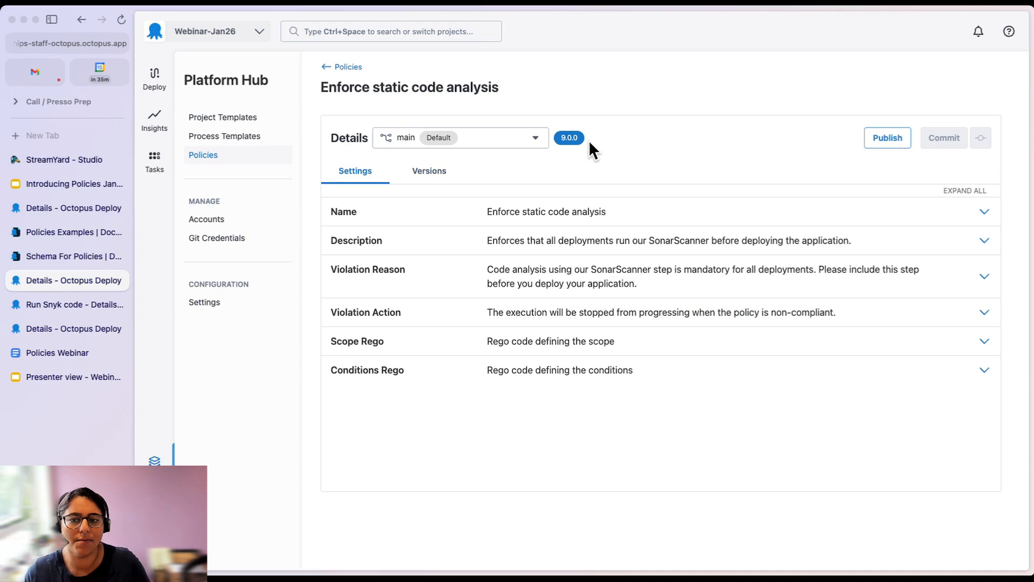
click(545, 143)
click(737, 147)
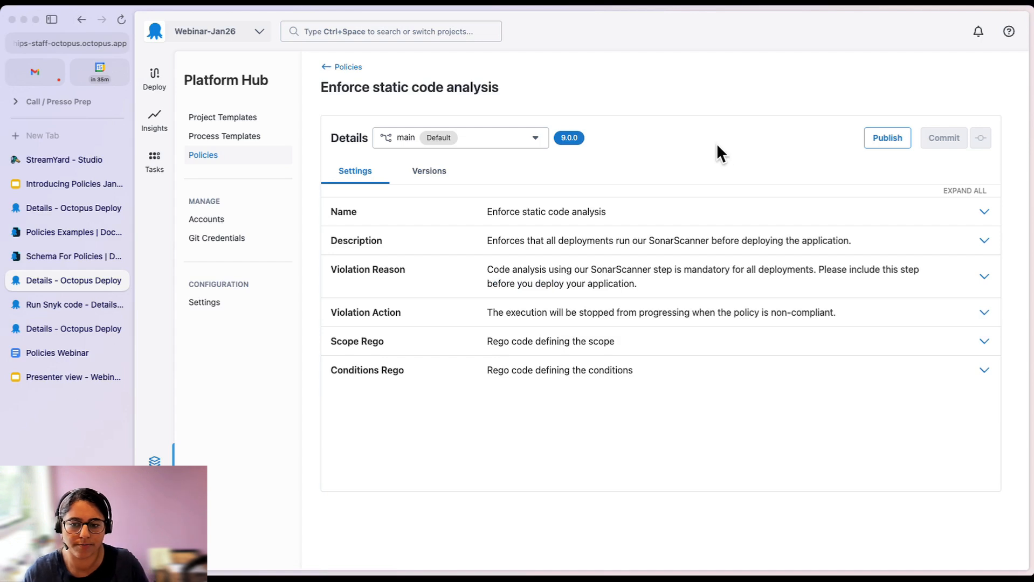
click(560, 373)
scroll(561, 377, down, 1)
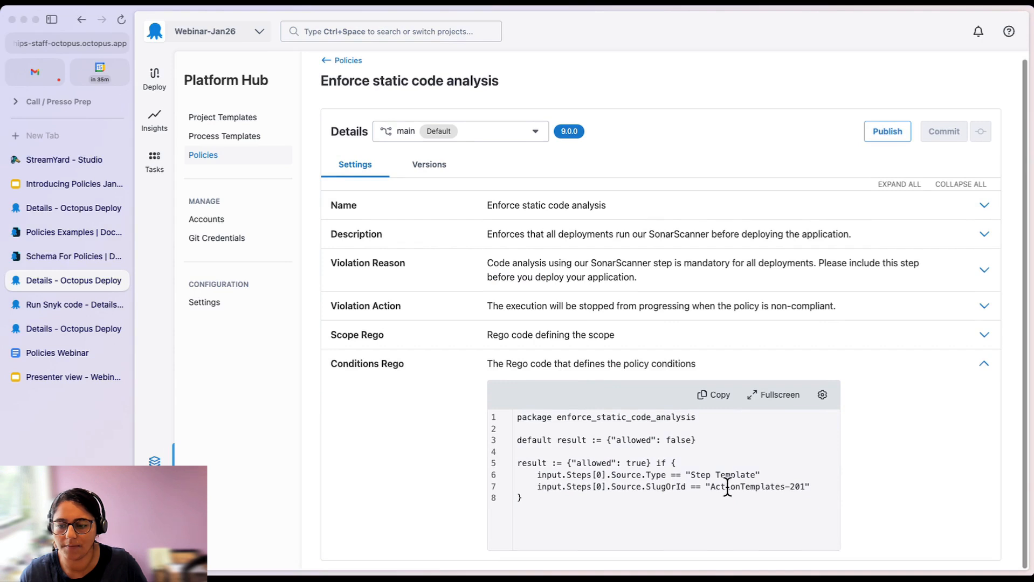
click(747, 487)
click(804, 487)
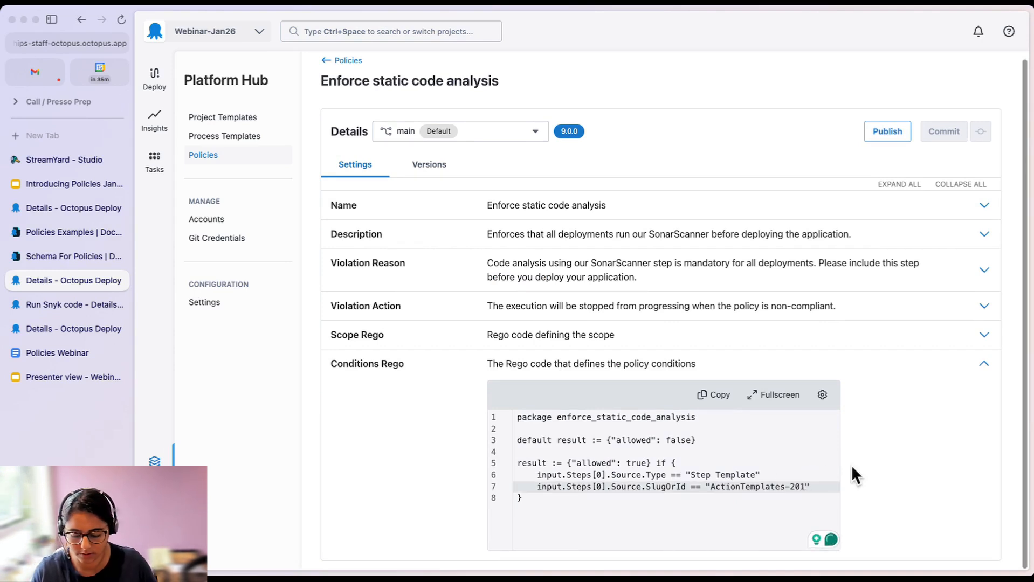
key(BackSpace)
text(4)
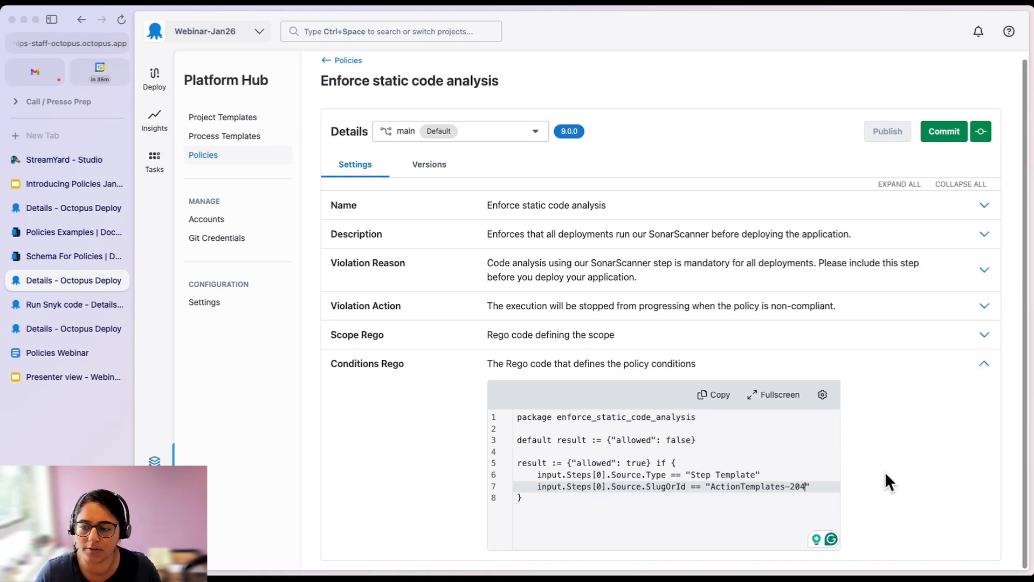
- Commit the policy change to the main branch without publishing, using the summary "Moving Snyk"
click(944, 135)
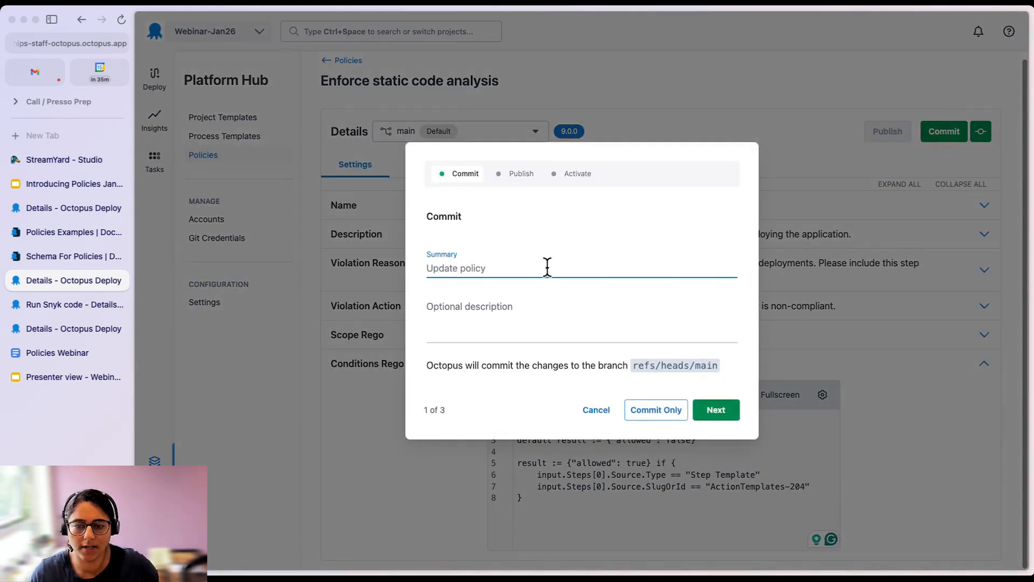
text(Moving Sn)
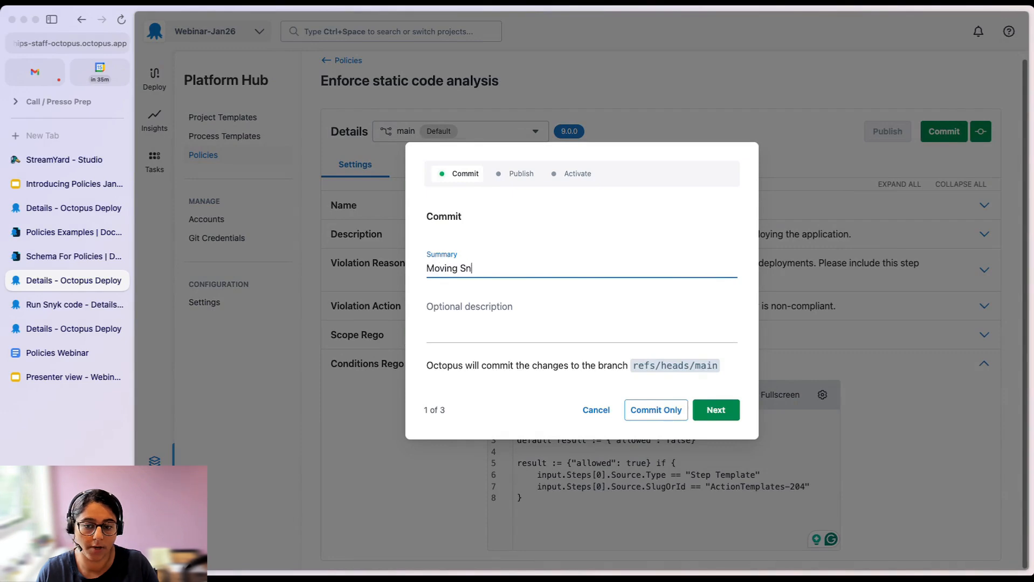
text(yk)
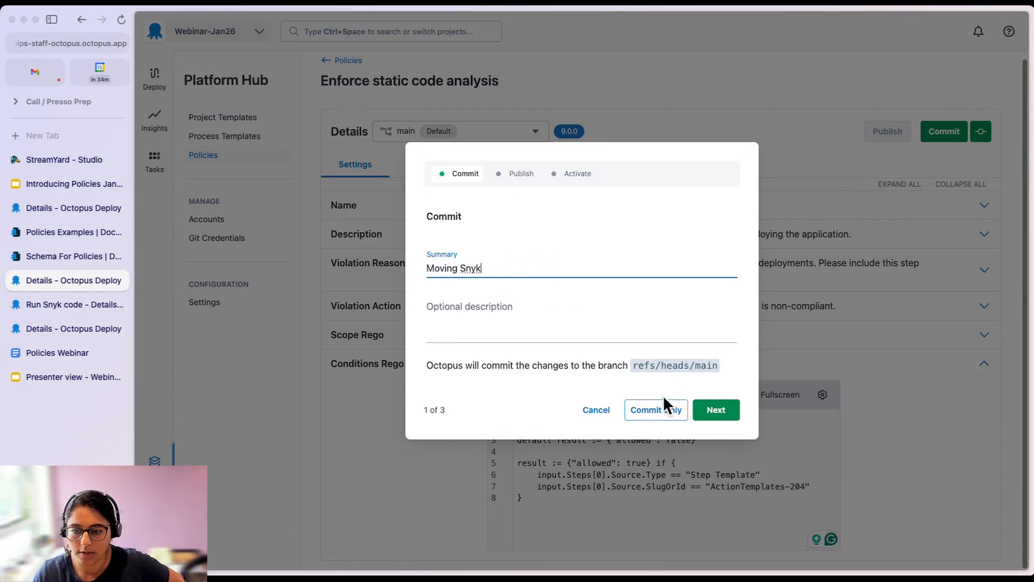
click(658, 410)
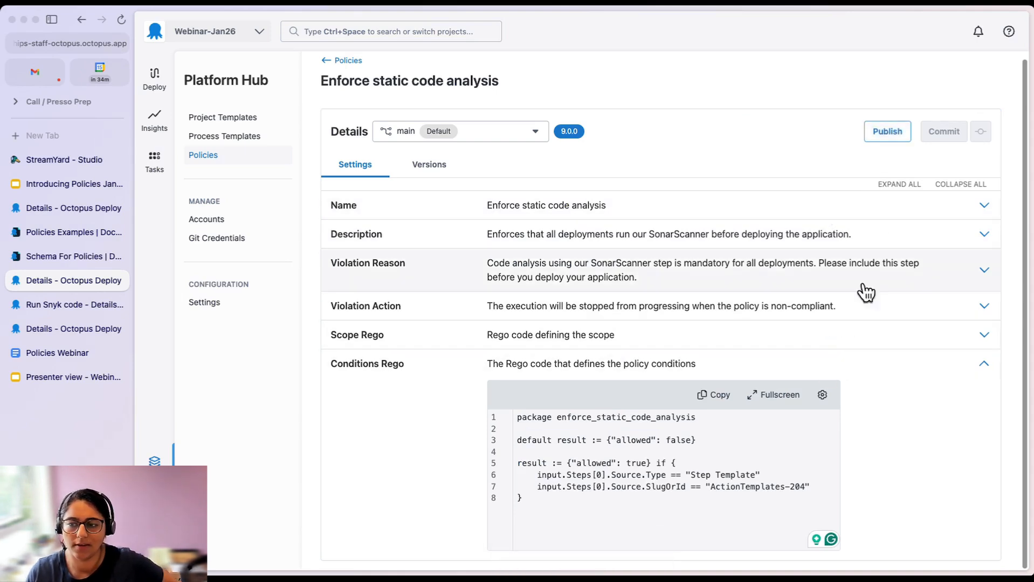
- Publish the policy as version 10.0.0 with the major changes release type and set that version to Active
click(884, 132)
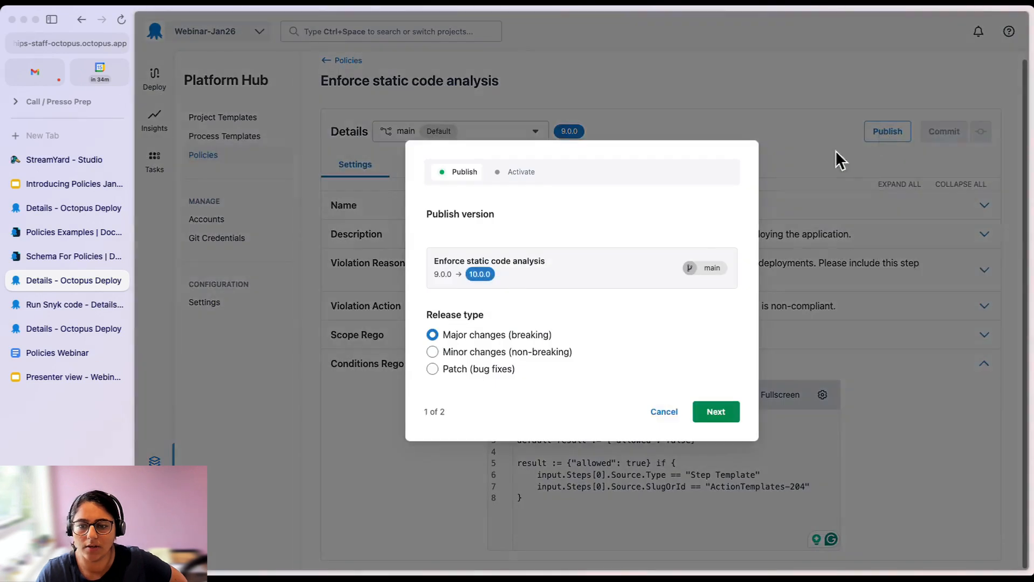
click(724, 417)
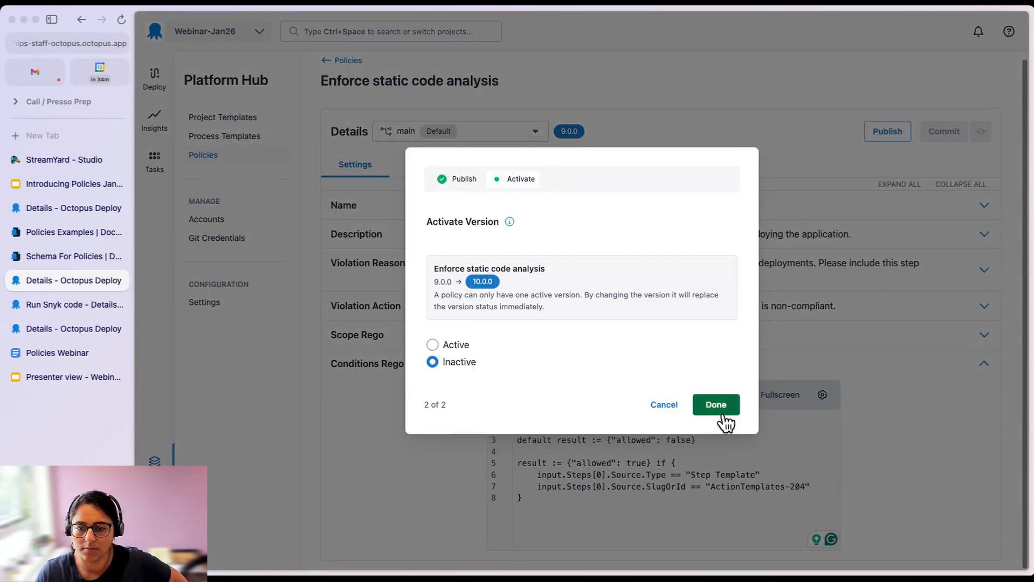
click(455, 347)
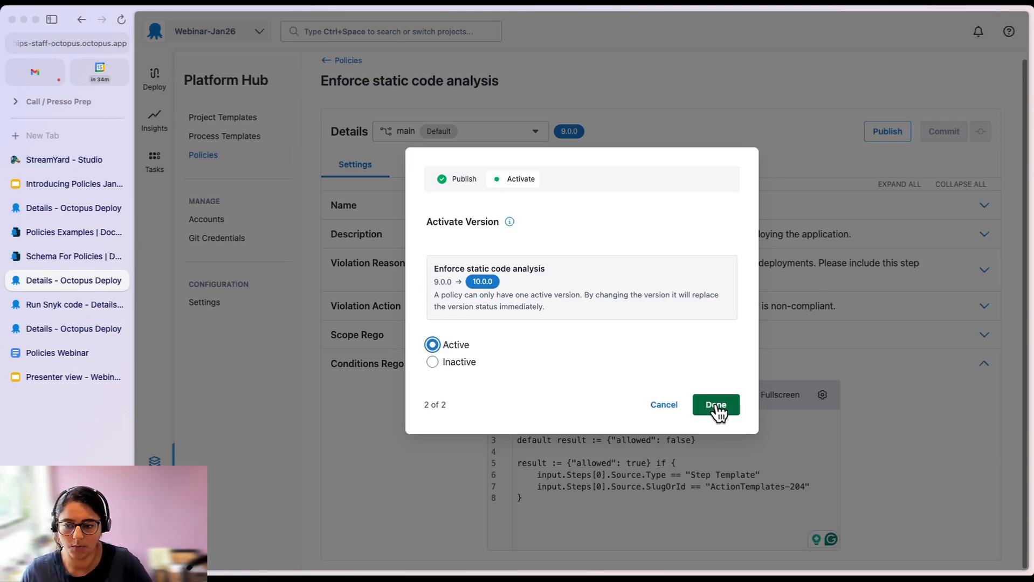
click(718, 408)
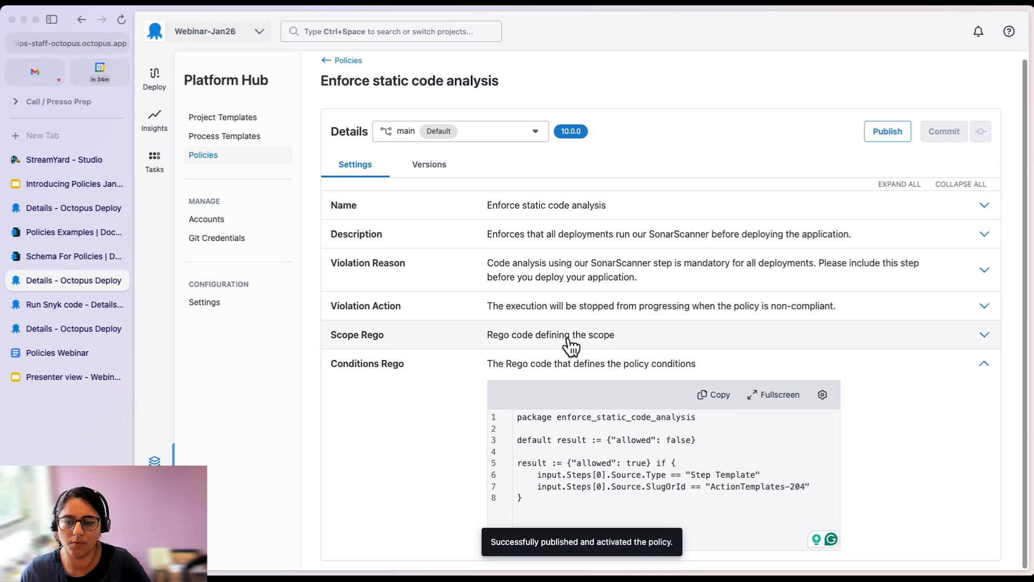
- Examine the violation action options of the Enforce static code analysis policy
click(561, 310)
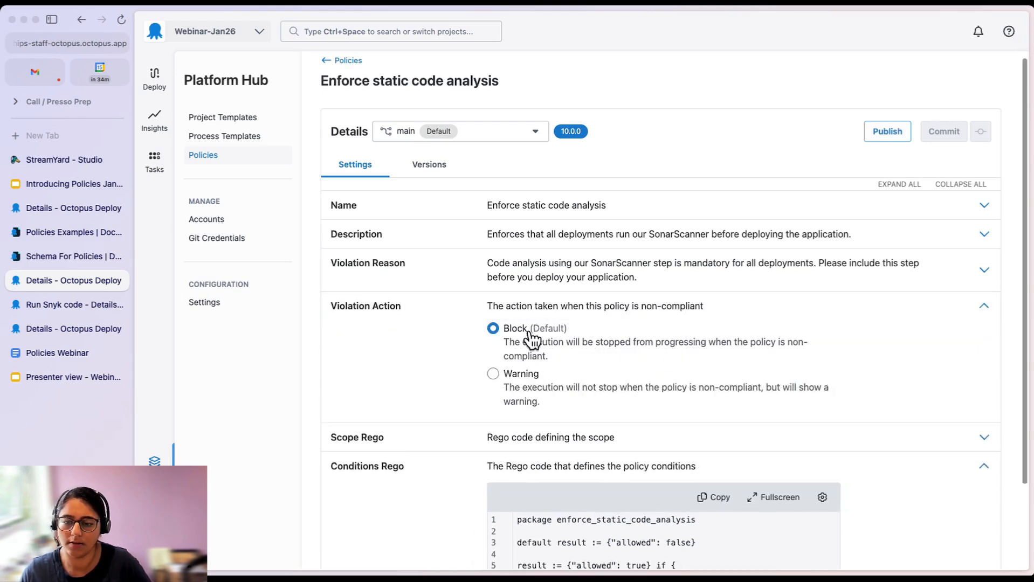
scroll(538, 348, down, 1)
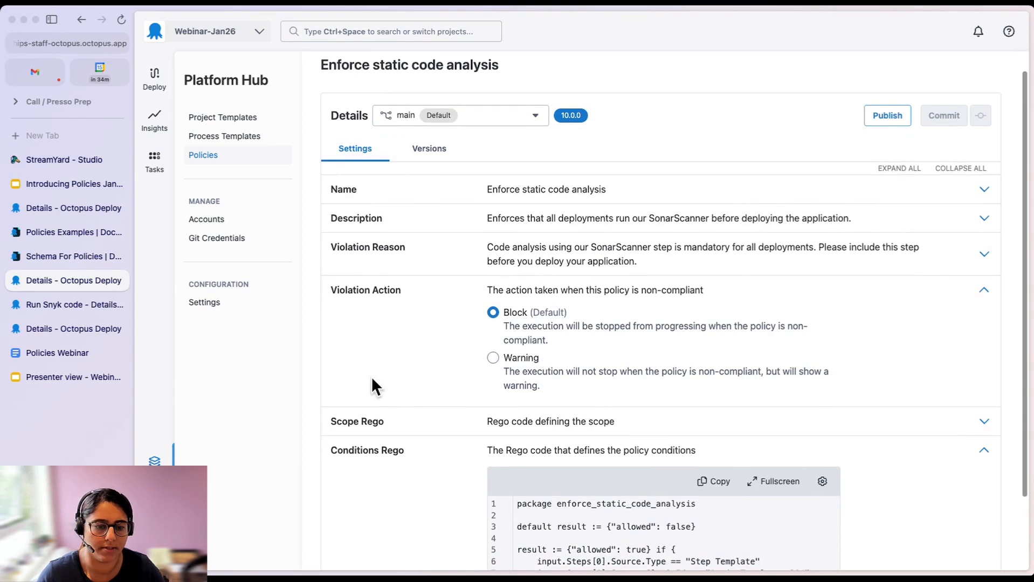
- Open the deployment process of the 1. Deploy Permissions API project and check which steps it contains
click(73, 332)
click(160, 89)
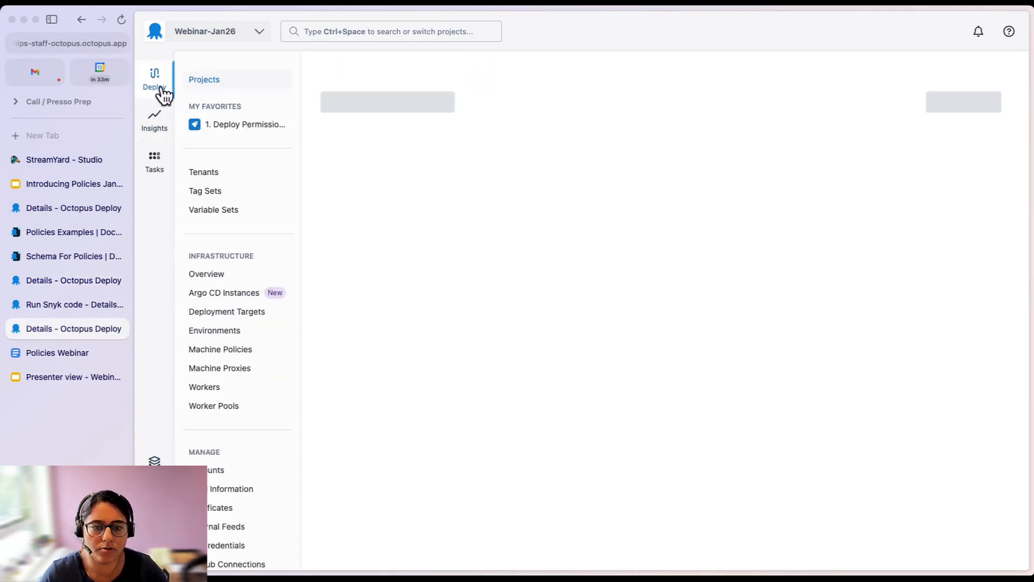
click(229, 125)
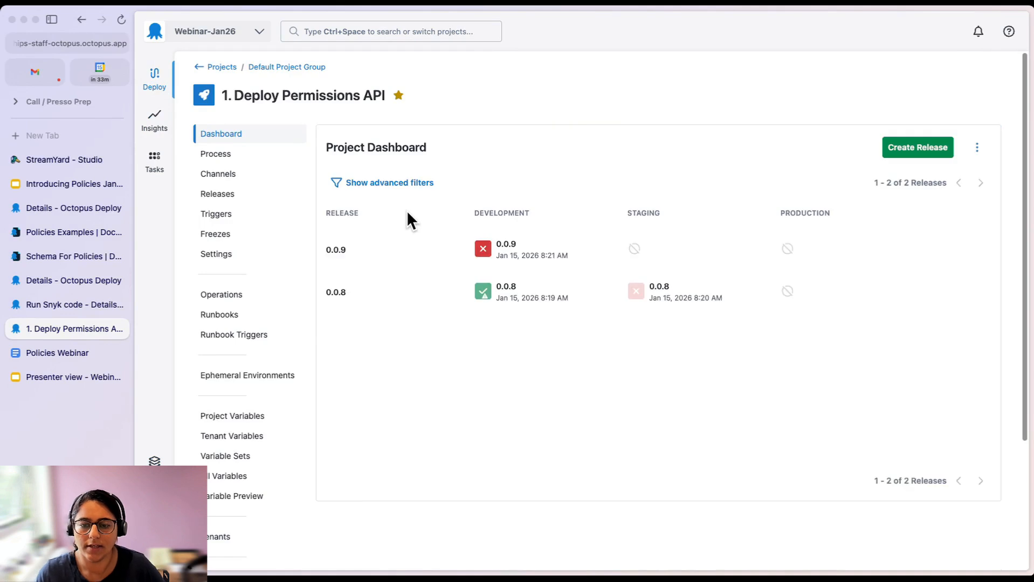
click(240, 156)
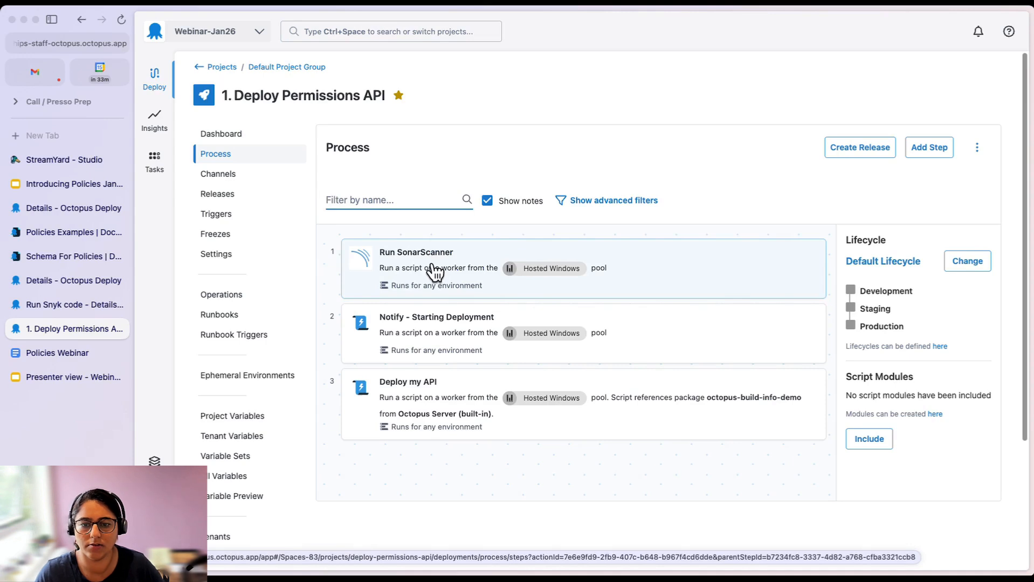
- Deploy release 0.0.9 of the Deploy Permissions API project to the Development environment
click(291, 192)
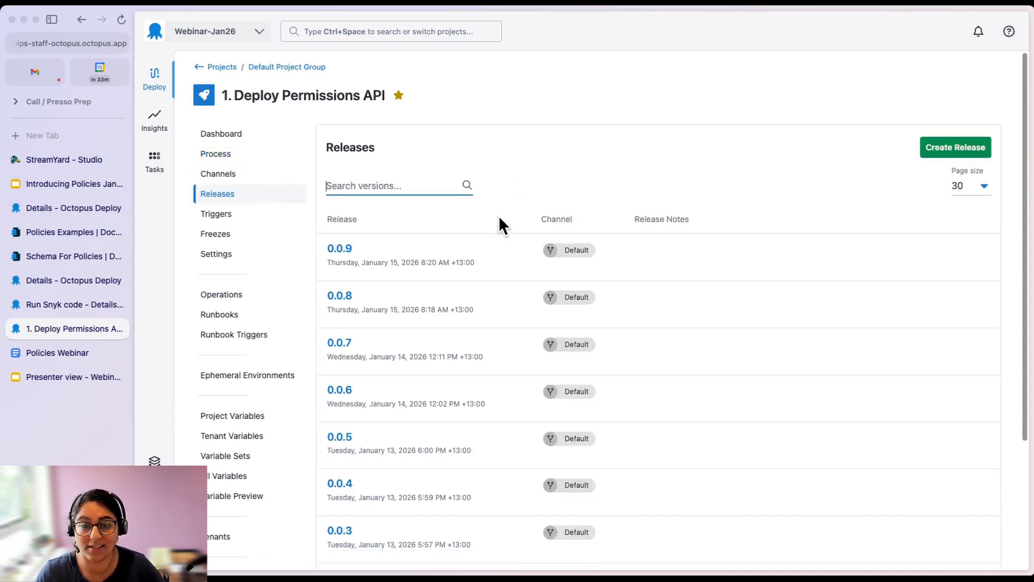
click(340, 251)
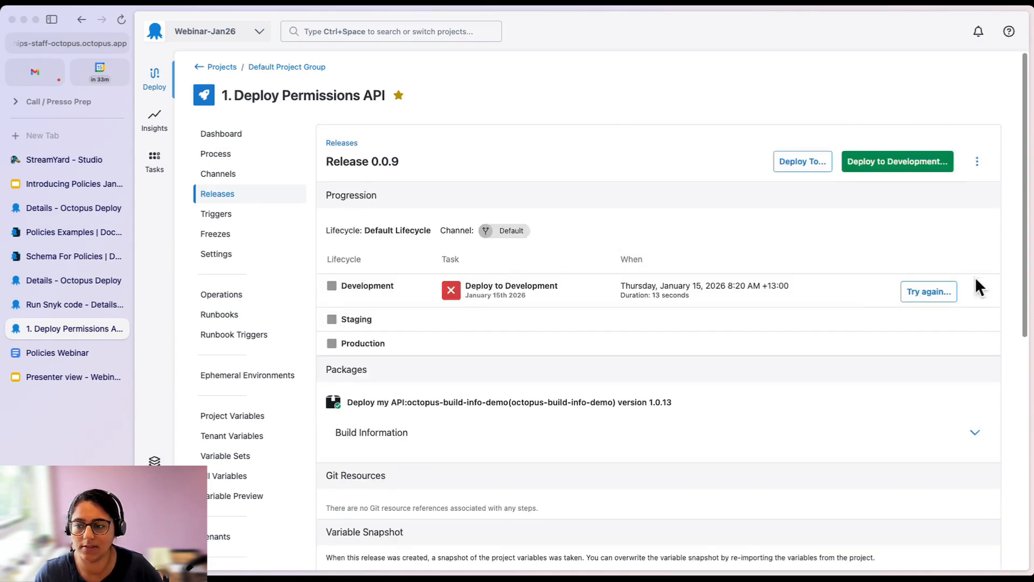
click(887, 163)
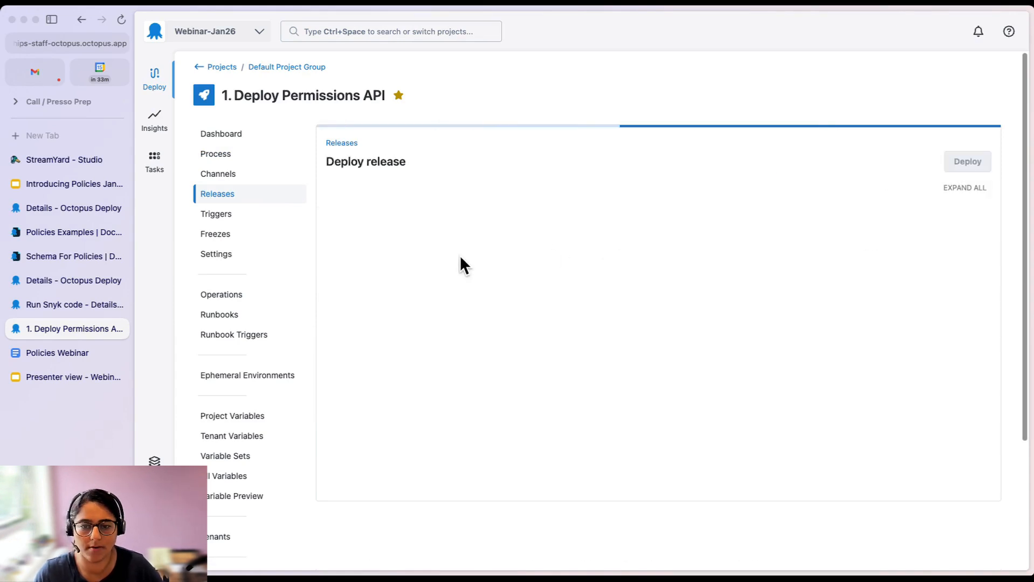
click(957, 164)
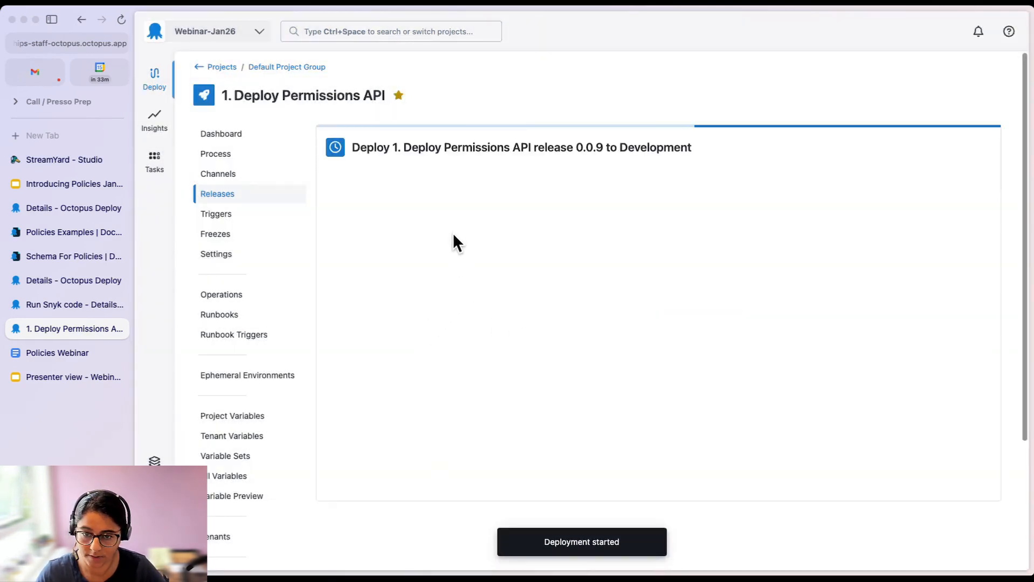
- Read the compliance policy message in the task log of the release 0.0.9 deployment
click(362, 392)
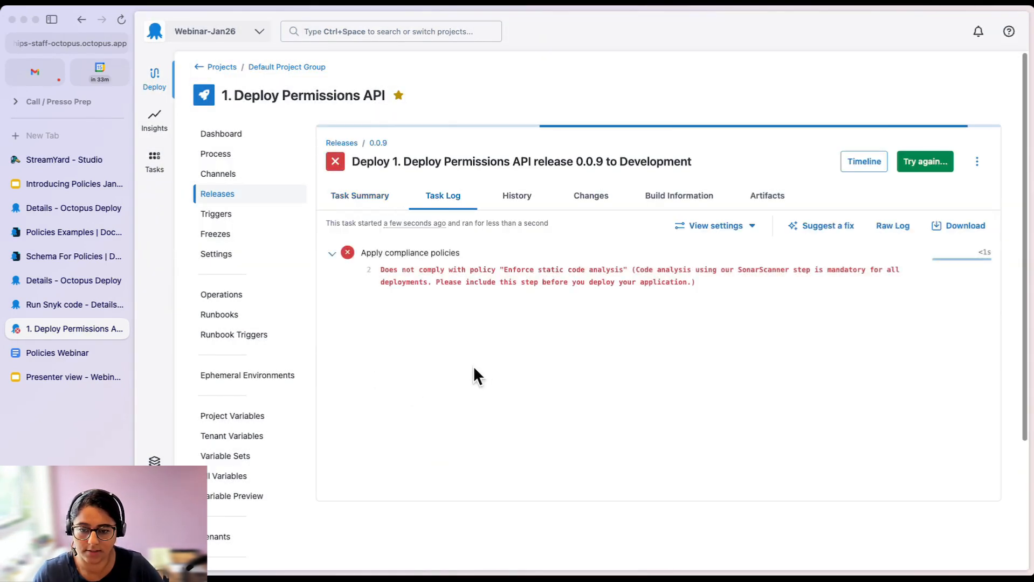
drag(812, 269, 730, 273)
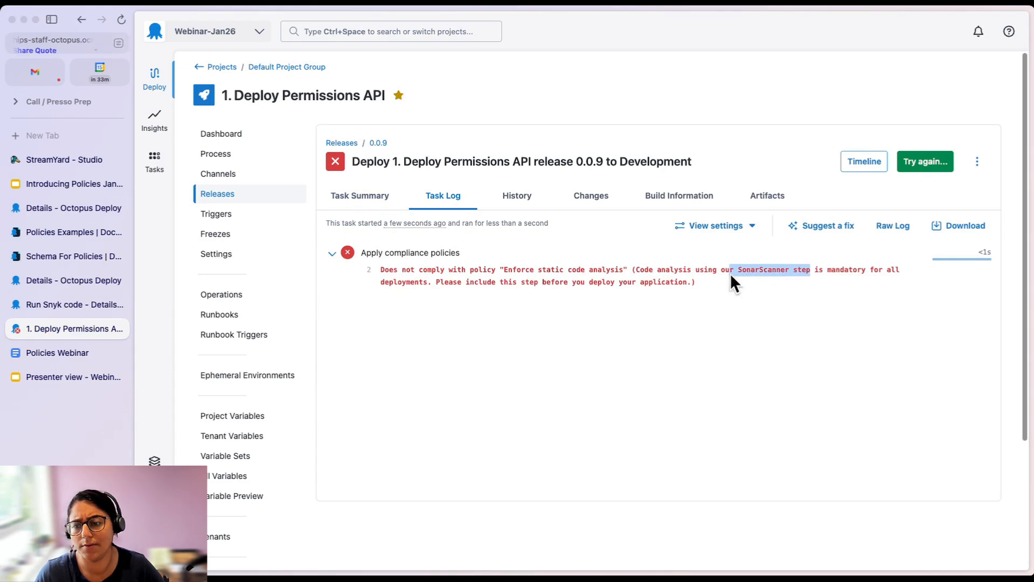
drag(474, 282, 645, 283)
click(660, 282)
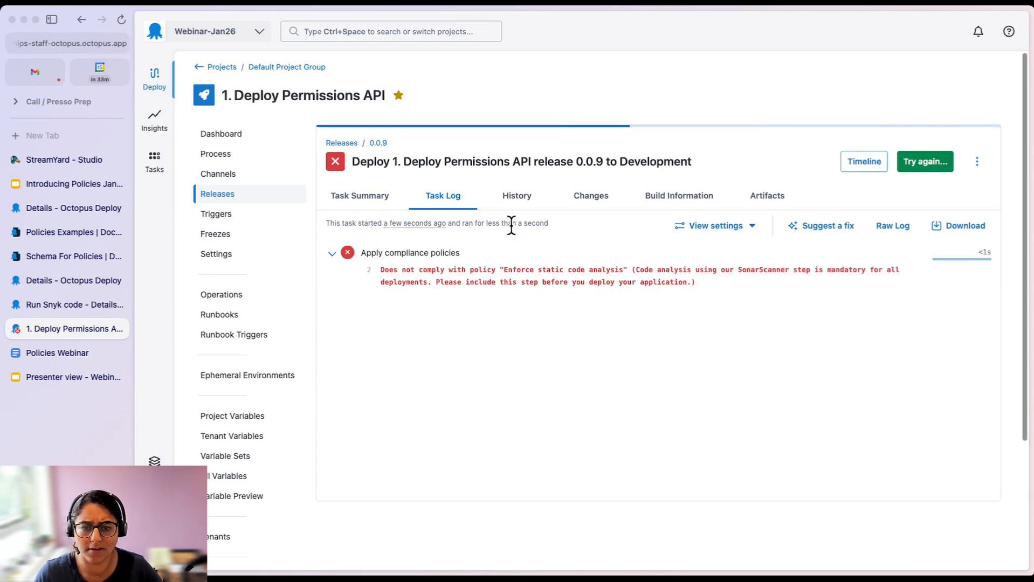
- Delete the Run SonarScanner step from the Deploy Permissions API deployment process
click(231, 156)
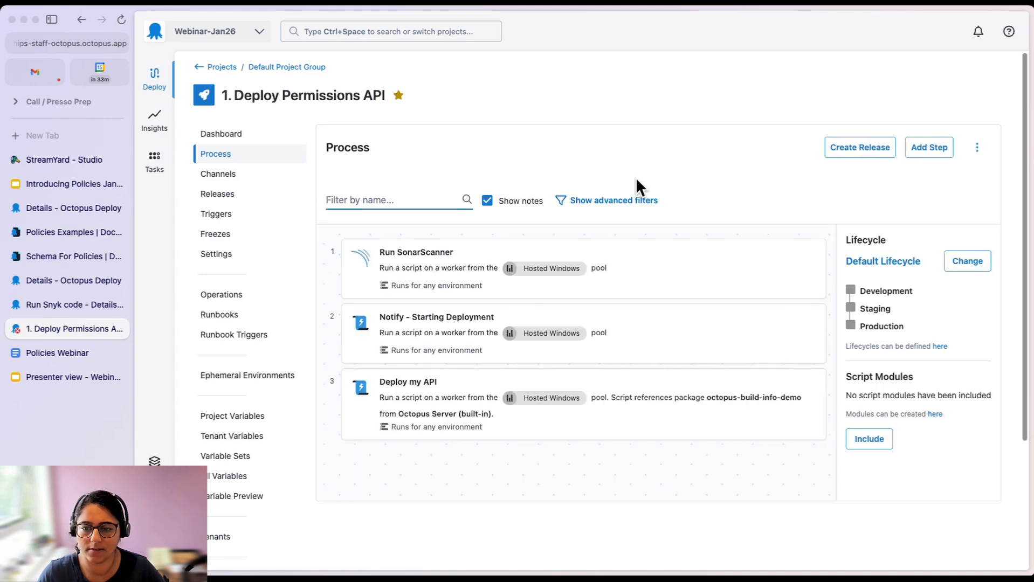
click(977, 147)
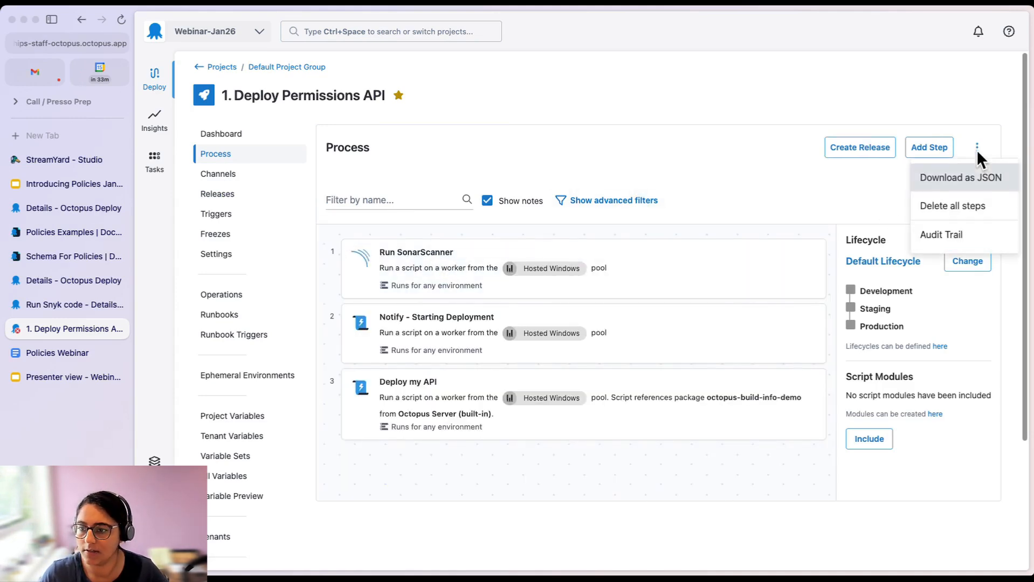
click(721, 168)
click(680, 250)
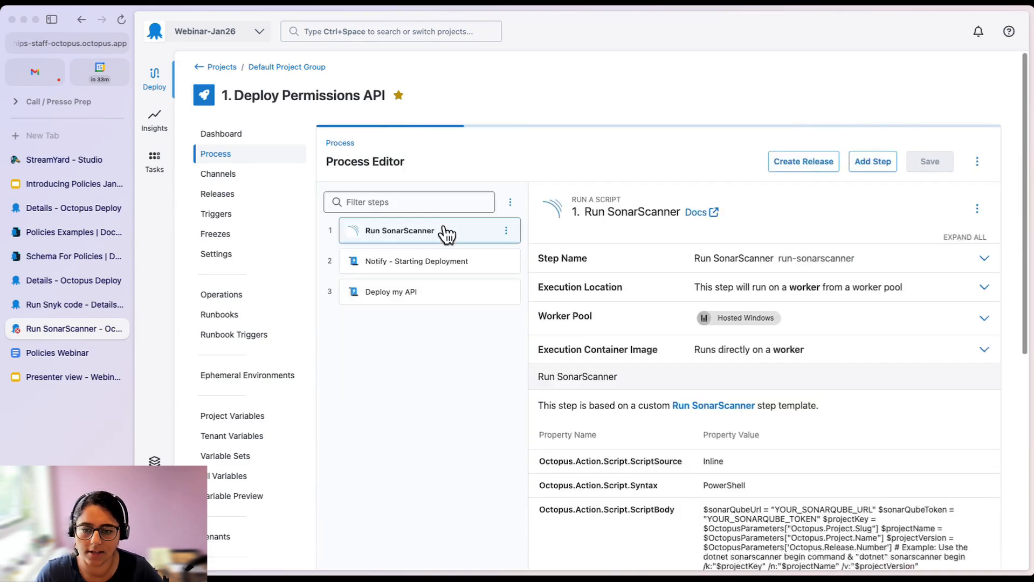
click(508, 230)
click(524, 375)
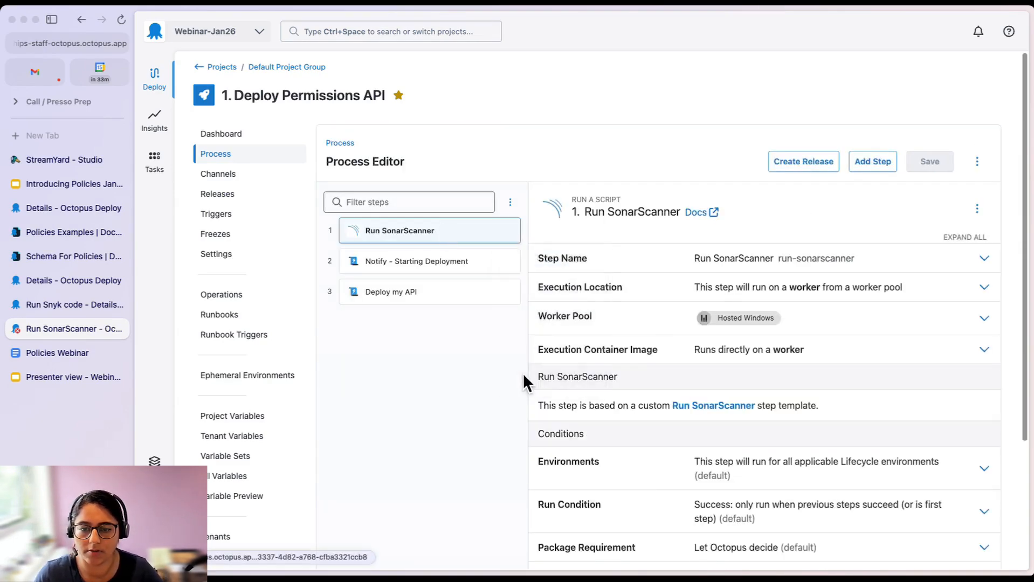
click(730, 325)
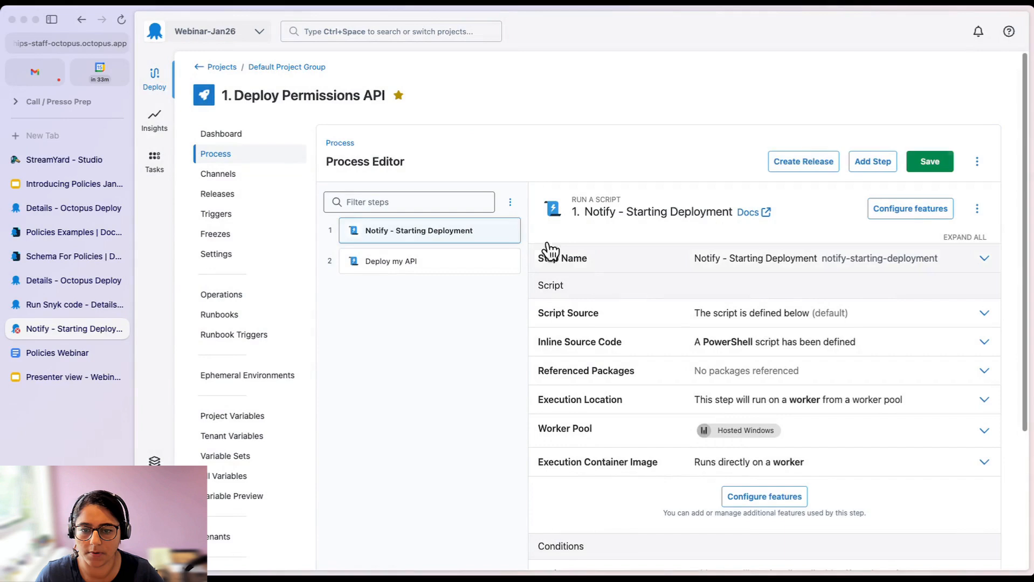
- Add the Run Snyk code step from the library step templates to the Deploy Permissions API deployment process
click(510, 203)
click(510, 202)
click(861, 165)
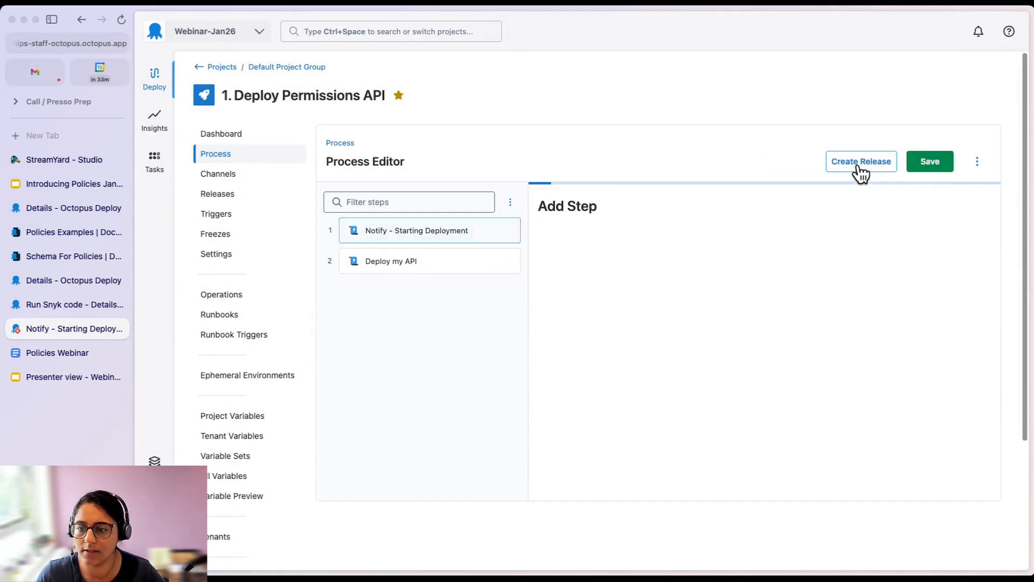
scroll(596, 371, down, 7)
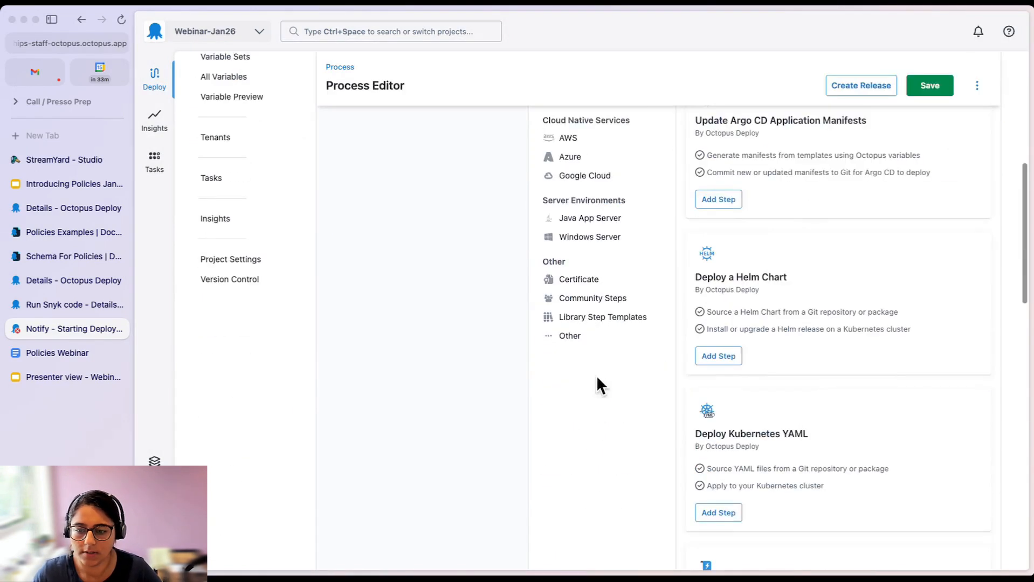
click(603, 319)
scroll(771, 256, up, 2)
click(725, 313)
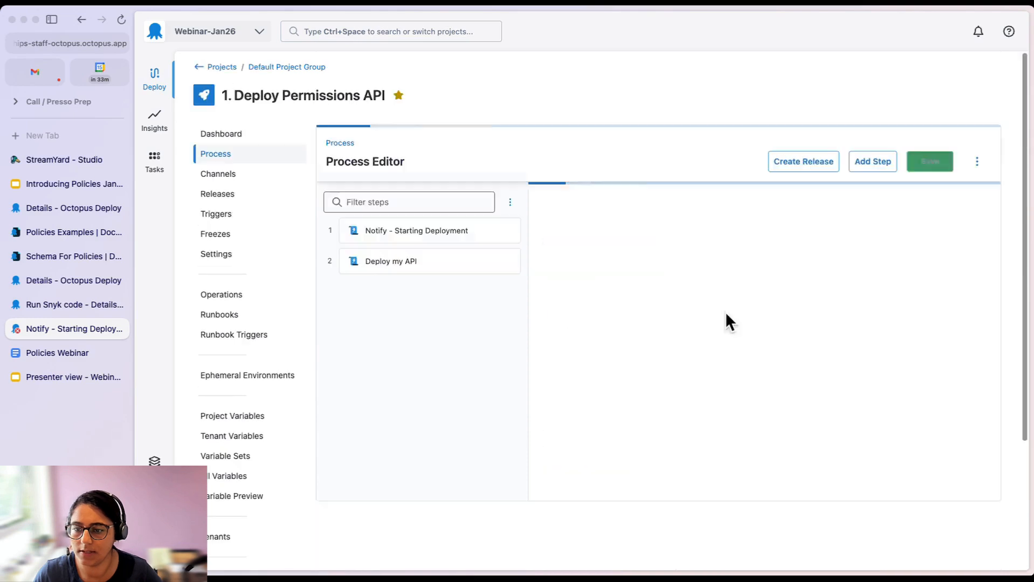
- Reorder the process so Run Snyk code comes first, before Notify - Starting Deployment, and try to save the process
click(510, 202)
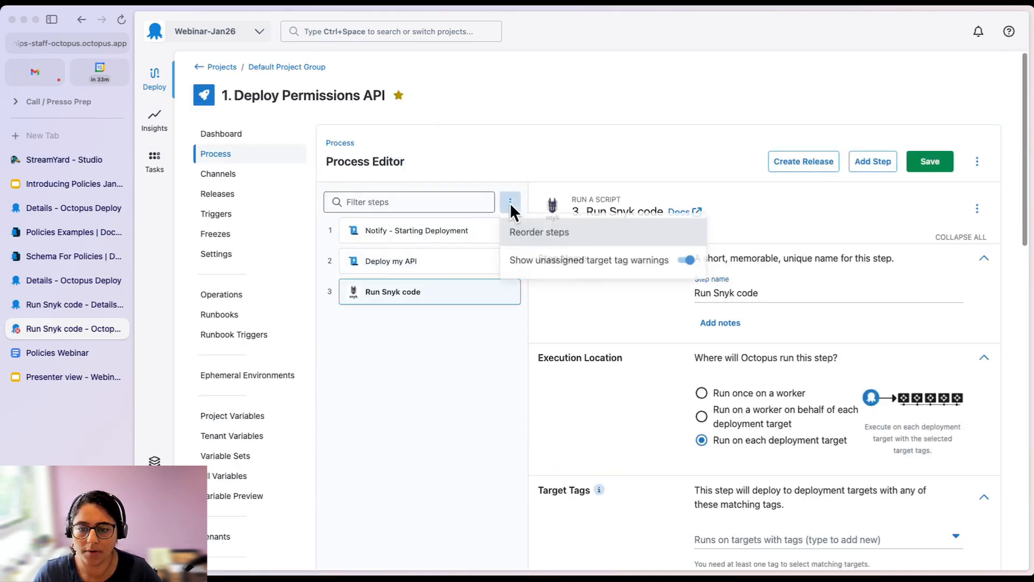
click(550, 233)
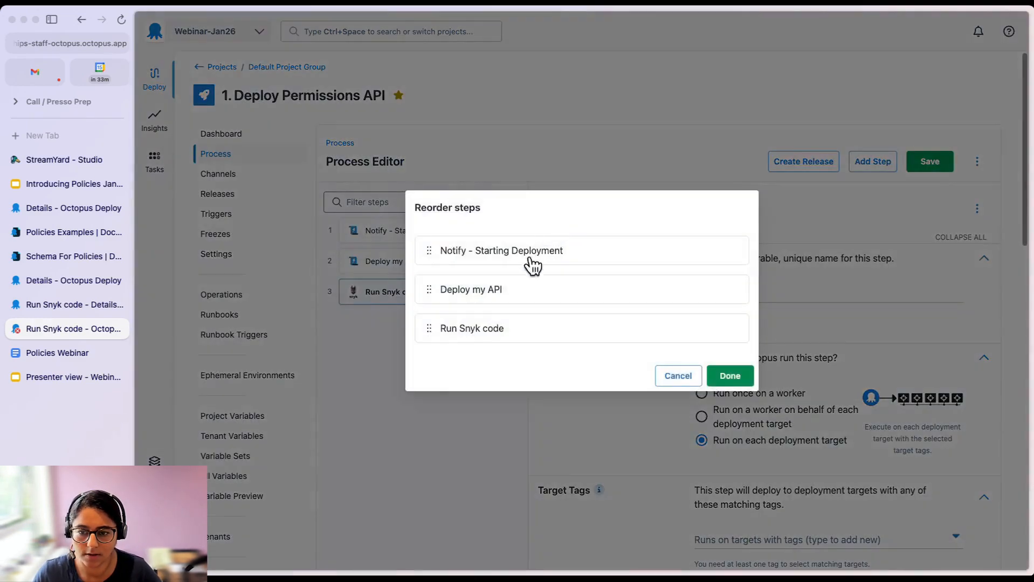
drag(506, 330, 503, 226)
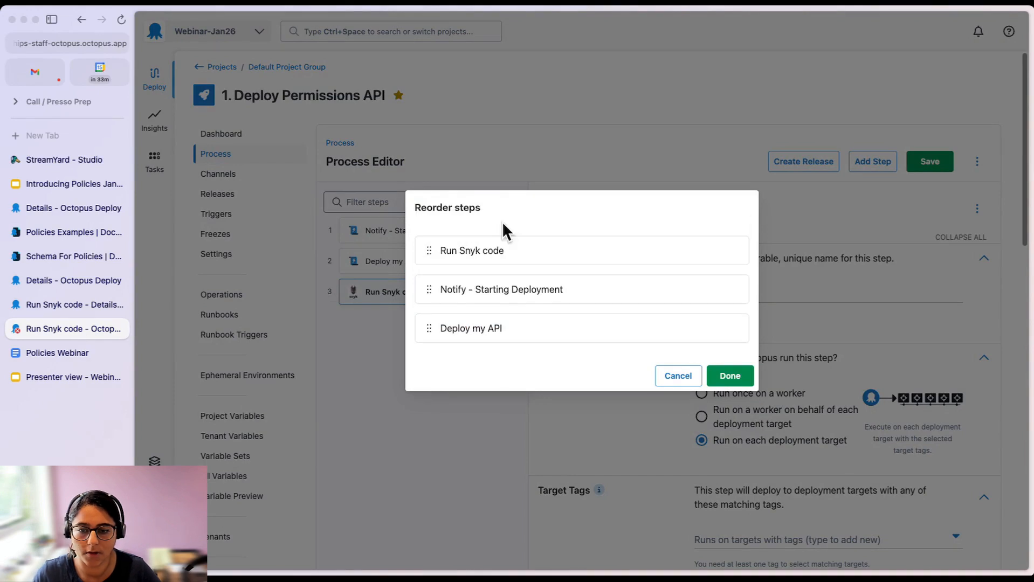
click(729, 376)
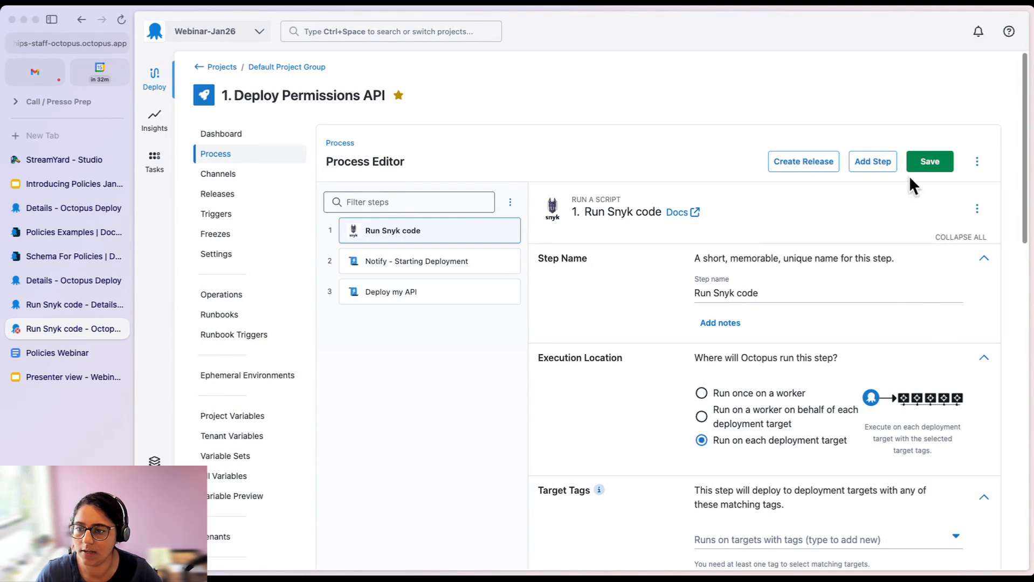
click(939, 166)
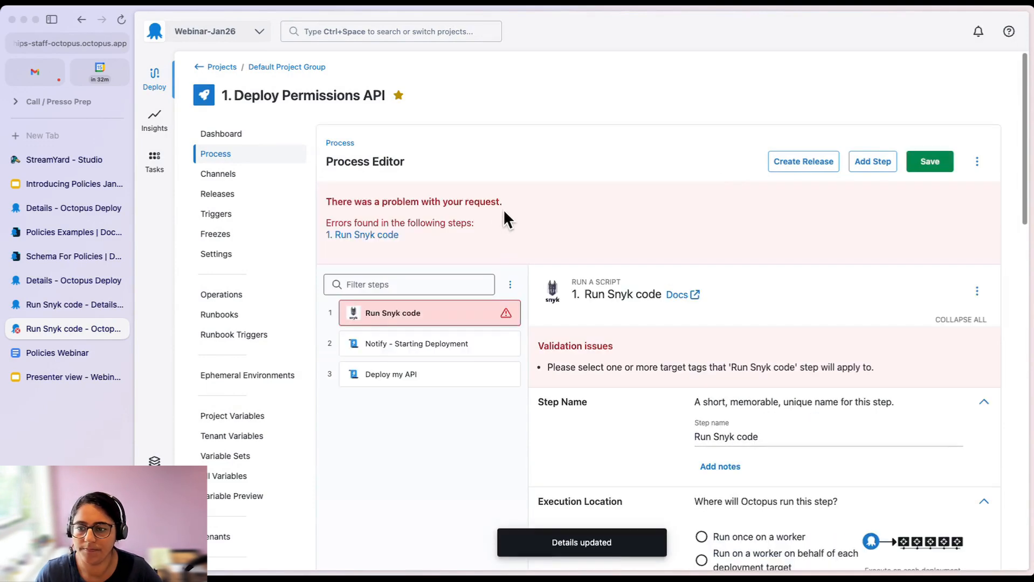
- Set the Run Snyk code step's execution location to run once on a worker and save the deployment process
scroll(639, 197, down, 2)
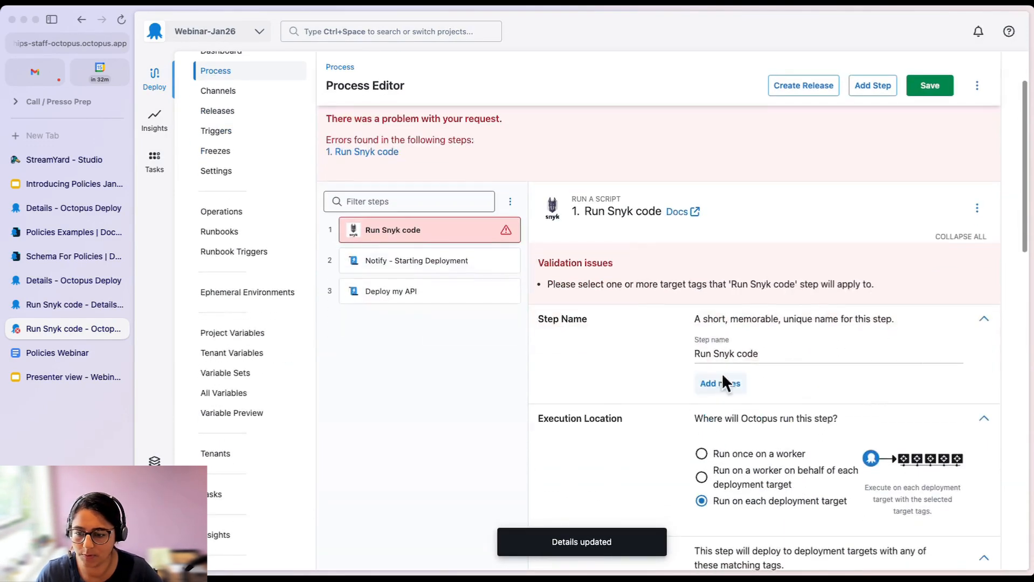
click(740, 453)
click(929, 85)
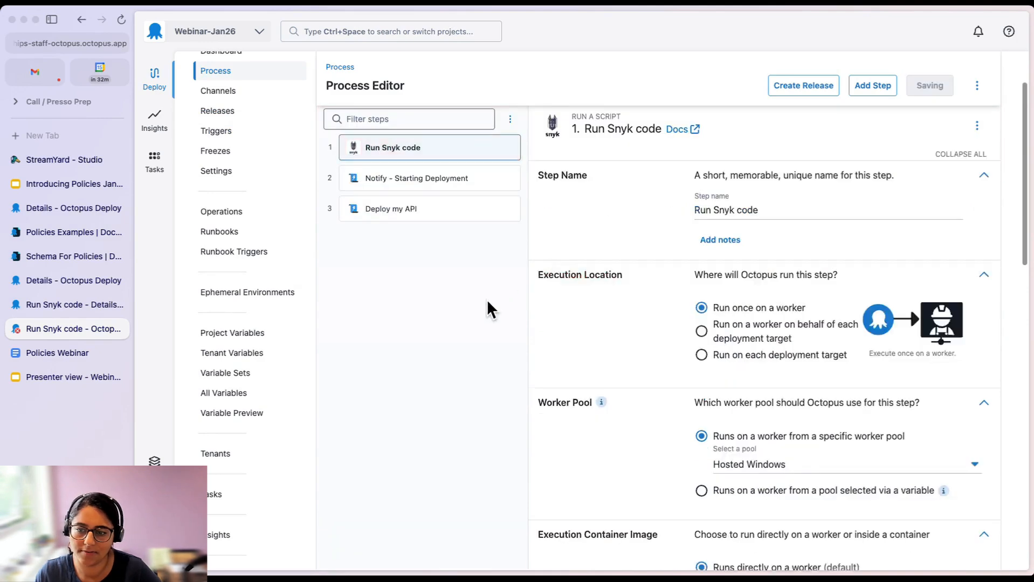
scroll(391, 261, up, 3)
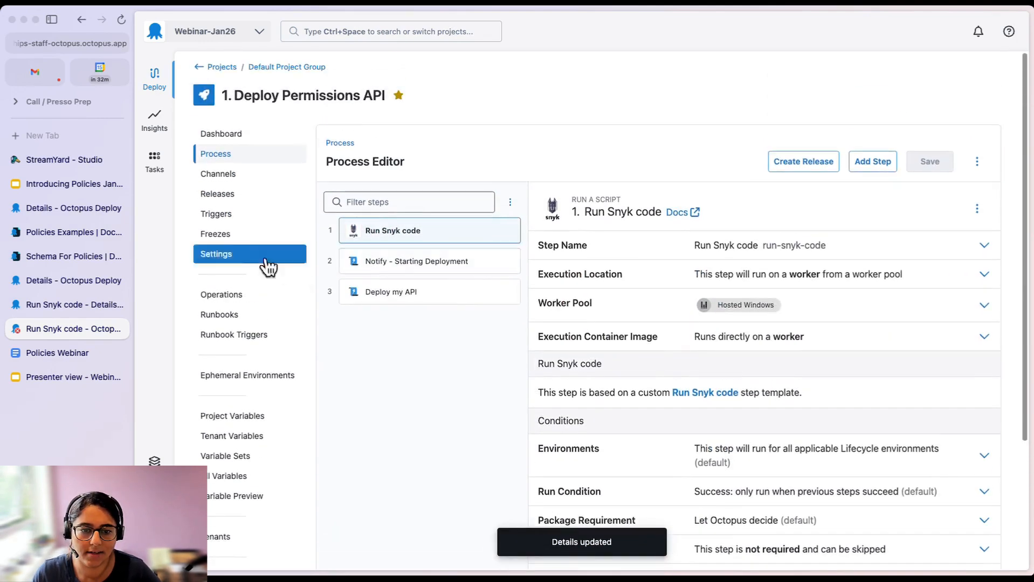
- Create a new release of the Deploy Permissions API project and deploy it to the Development environment
click(232, 201)
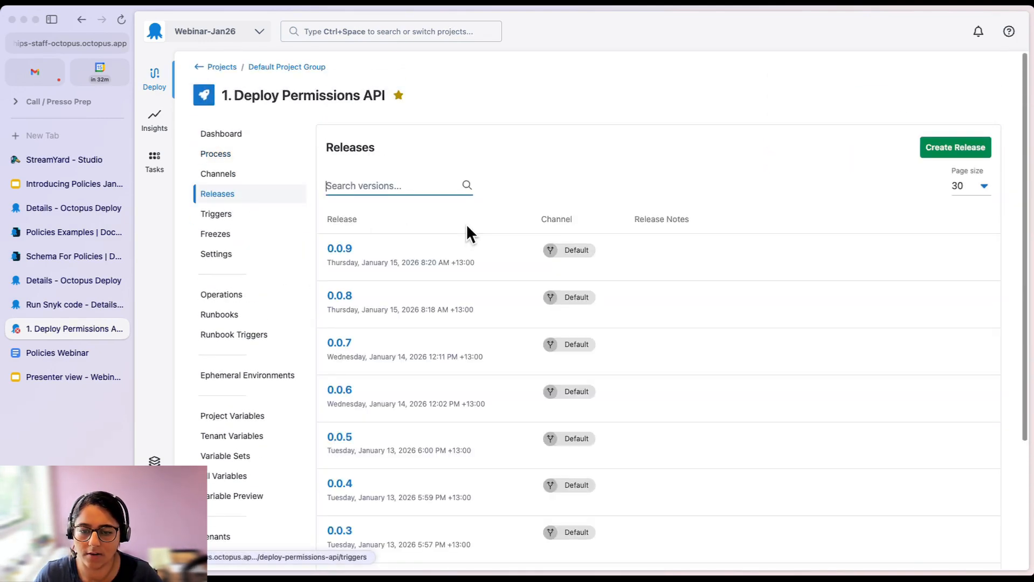
click(977, 151)
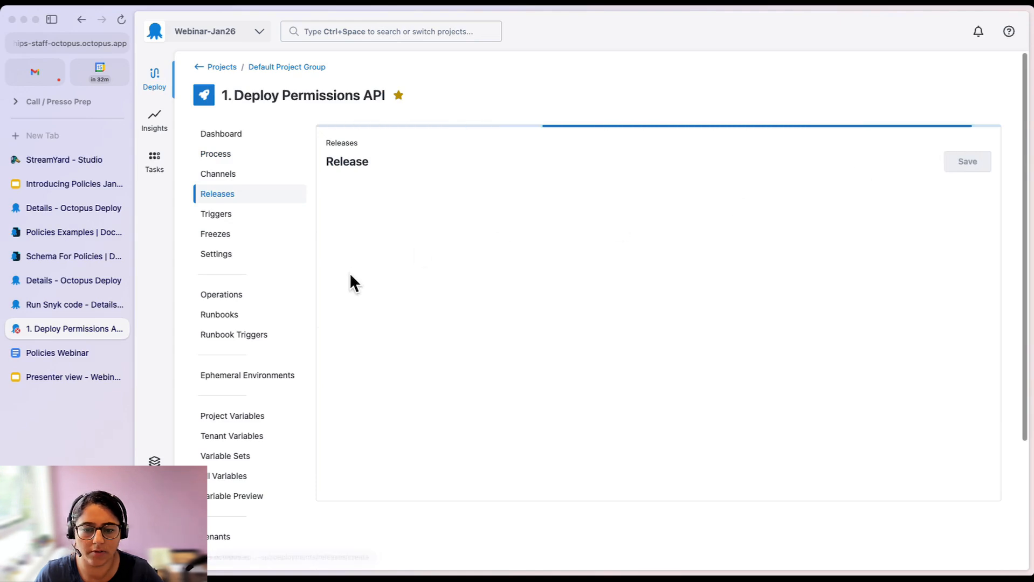
click(981, 160)
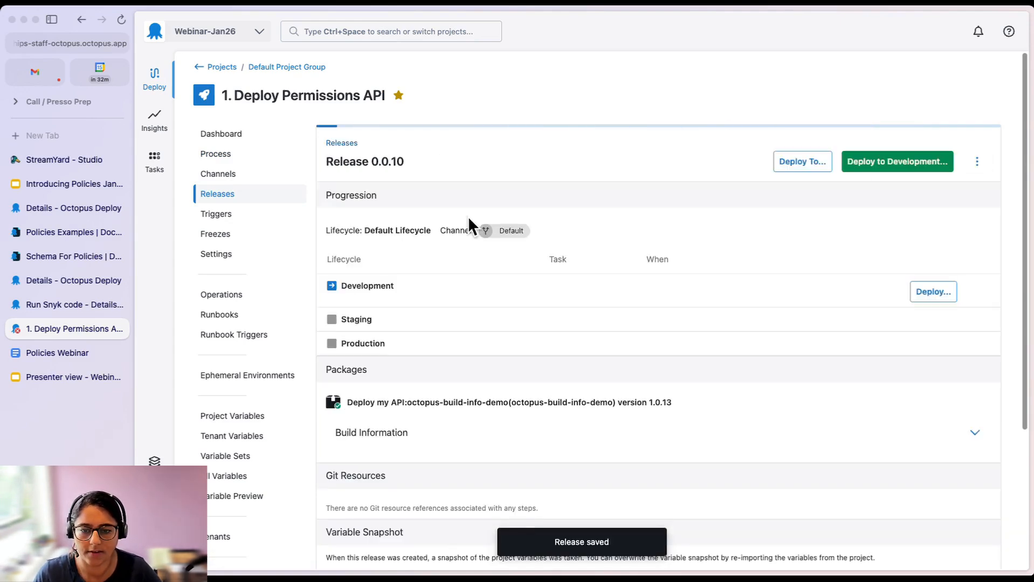
click(895, 166)
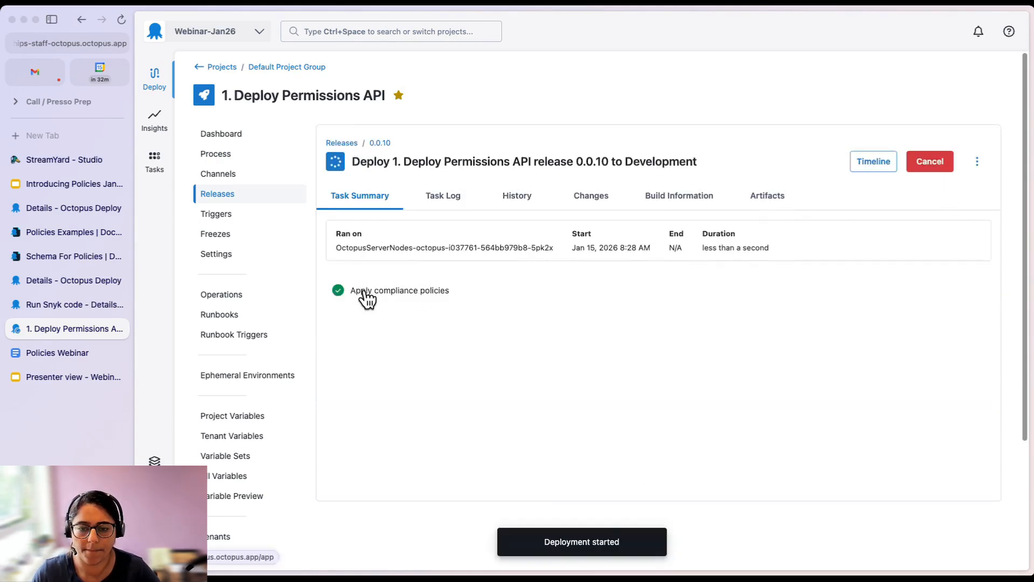
- Read the compliance policy result in the task log of the release 0.0.10 deployment
click(364, 294)
drag(466, 266, 381, 268)
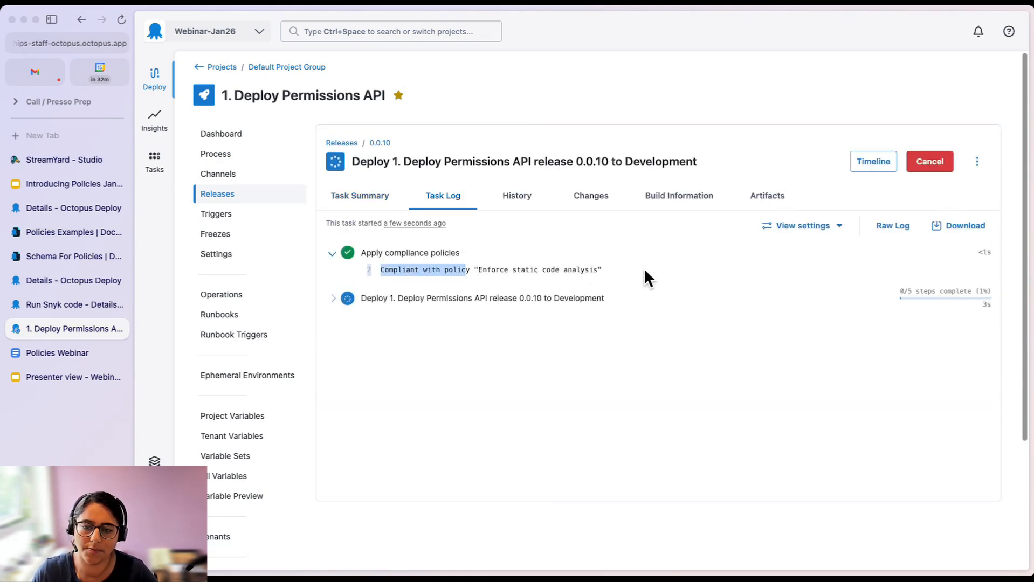
click(576, 265)
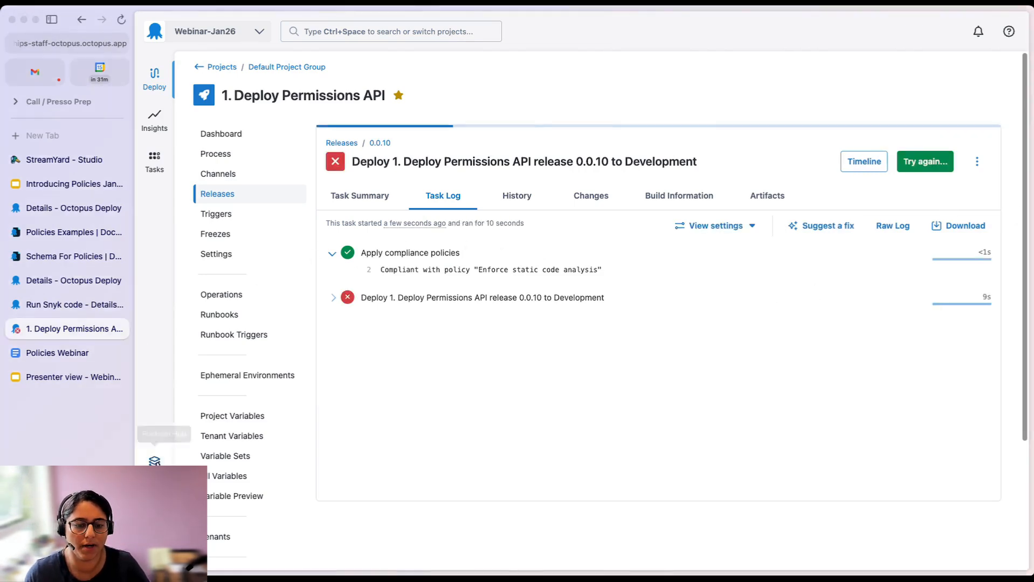
- Open the list of policies in Platform Hub
click(154, 461)
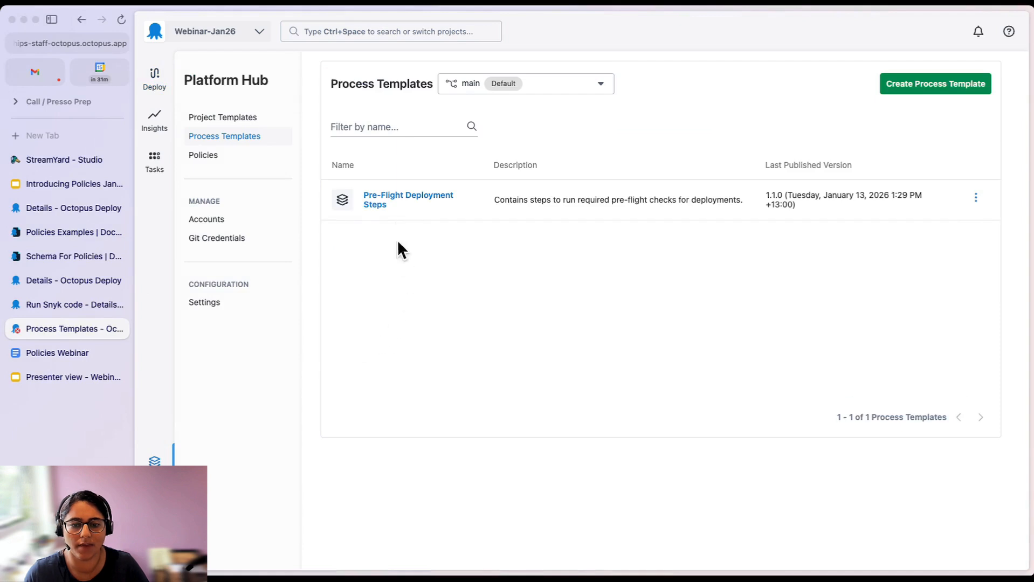
click(261, 157)
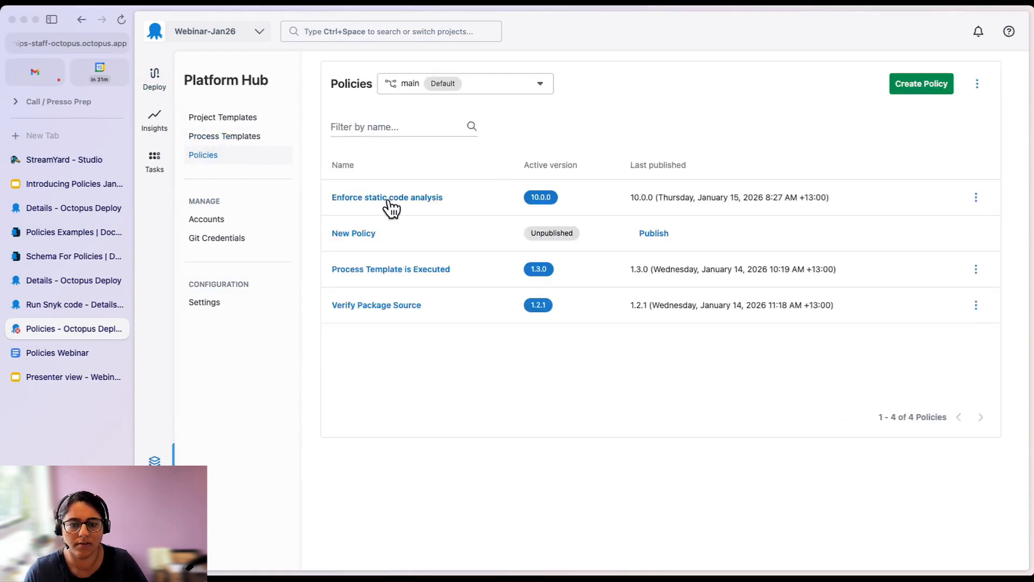